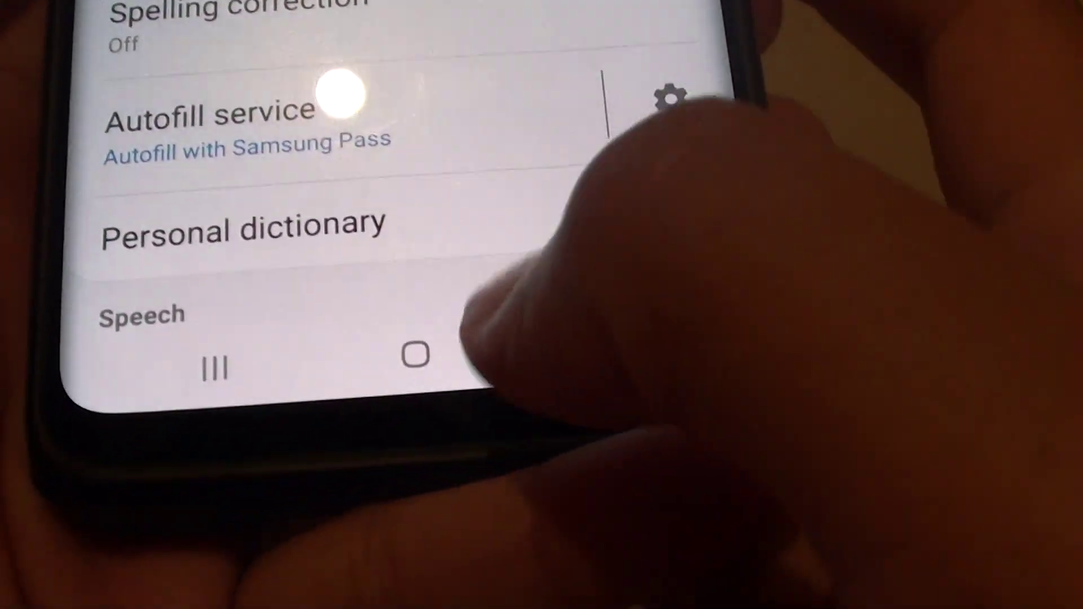
Exit keyboard settings to the home screen
{"action": "left_click", "coordinate": [468, 476]}
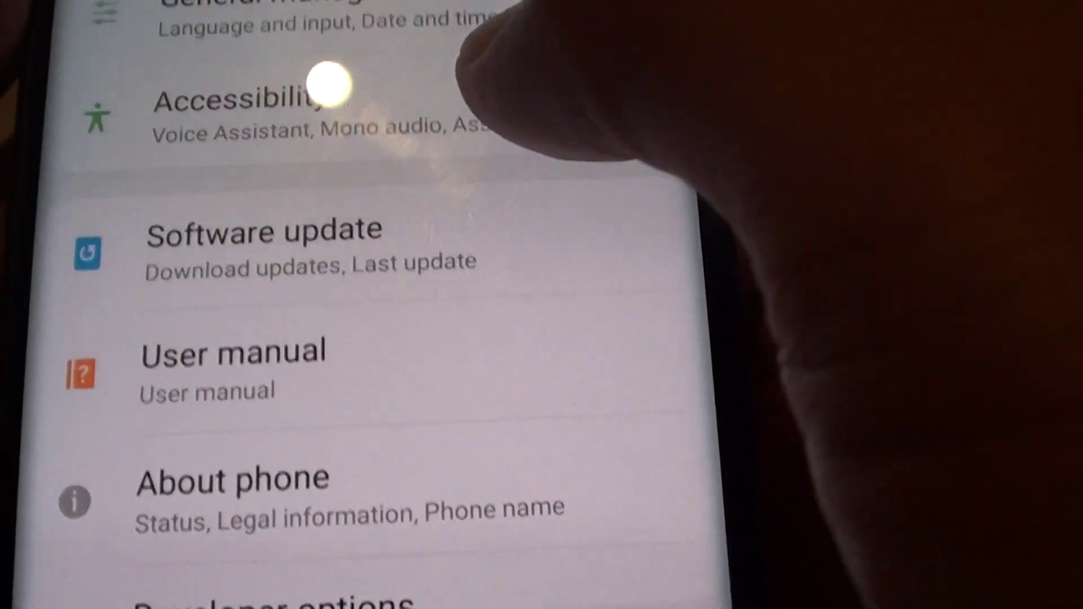
Go to General management > Language and input and bring up the default keyboard chooser
{"action": "left_click", "coordinate": [253, 103]}
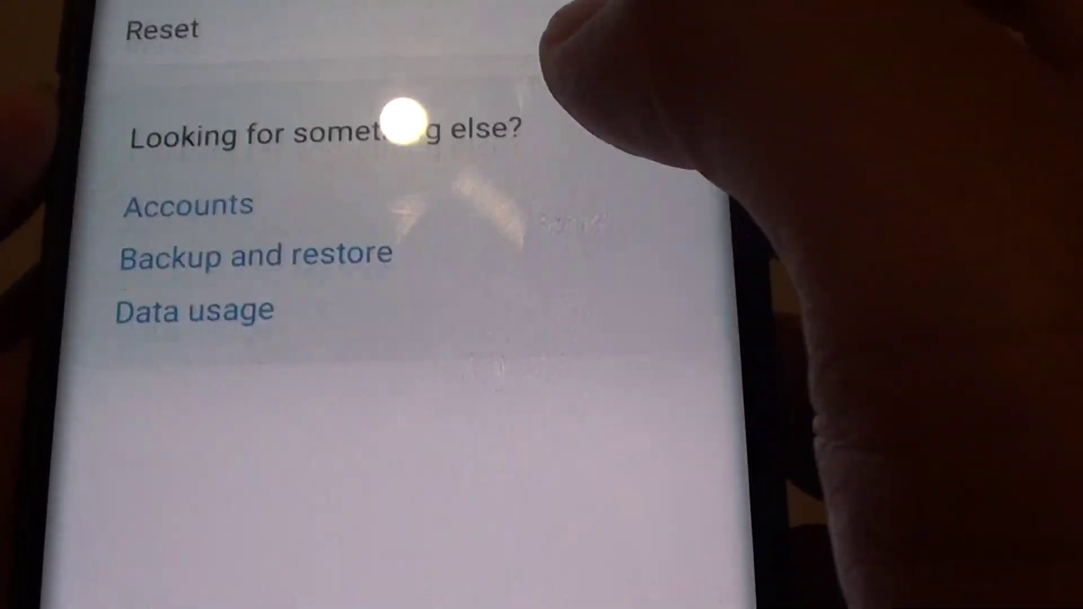
{"action": "scroll", "coordinate": [372, 339], "scroll_direction": "up", "scroll_amount": 5}
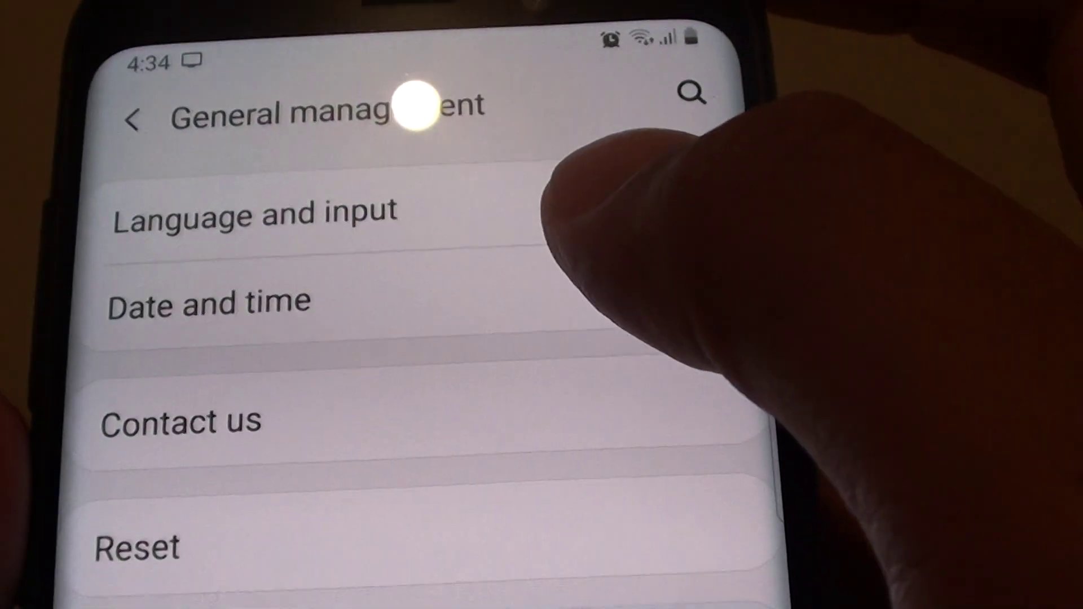
{"action": "left_click", "coordinate": [225, 227]}
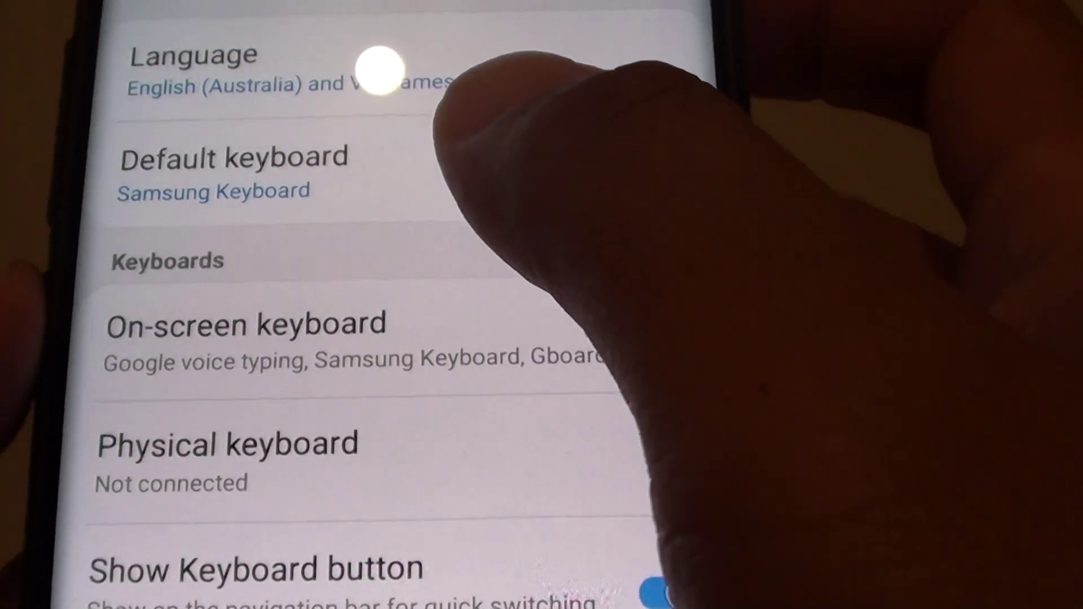
{"action": "left_click", "coordinate": [475, 160]}
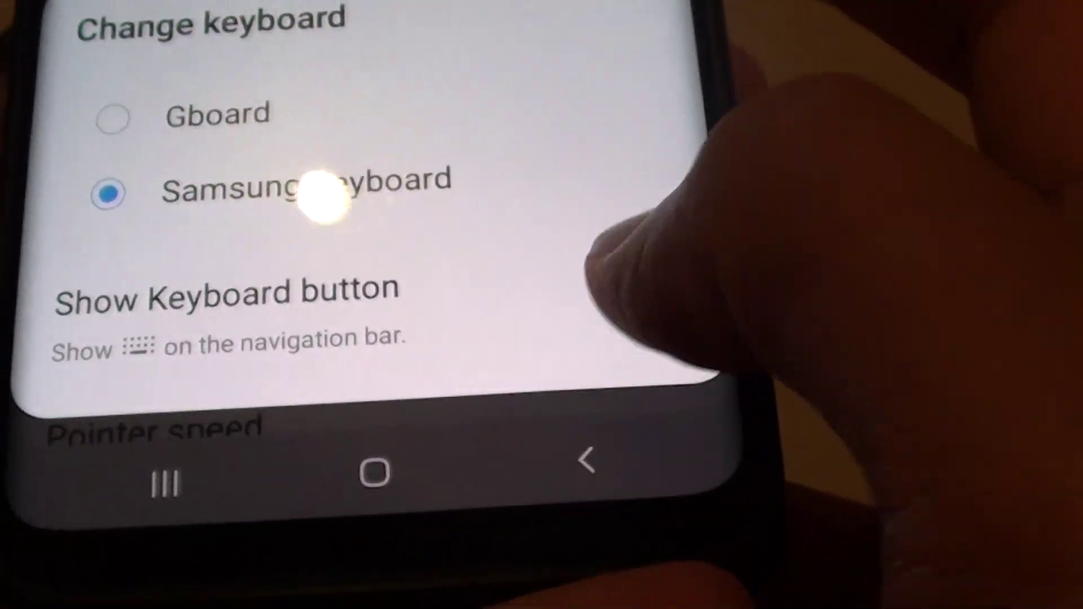
Keep Samsung Keyboard as default and switch on the Show Keyboard button toggle
{"action": "left_click", "coordinate": [475, 221]}
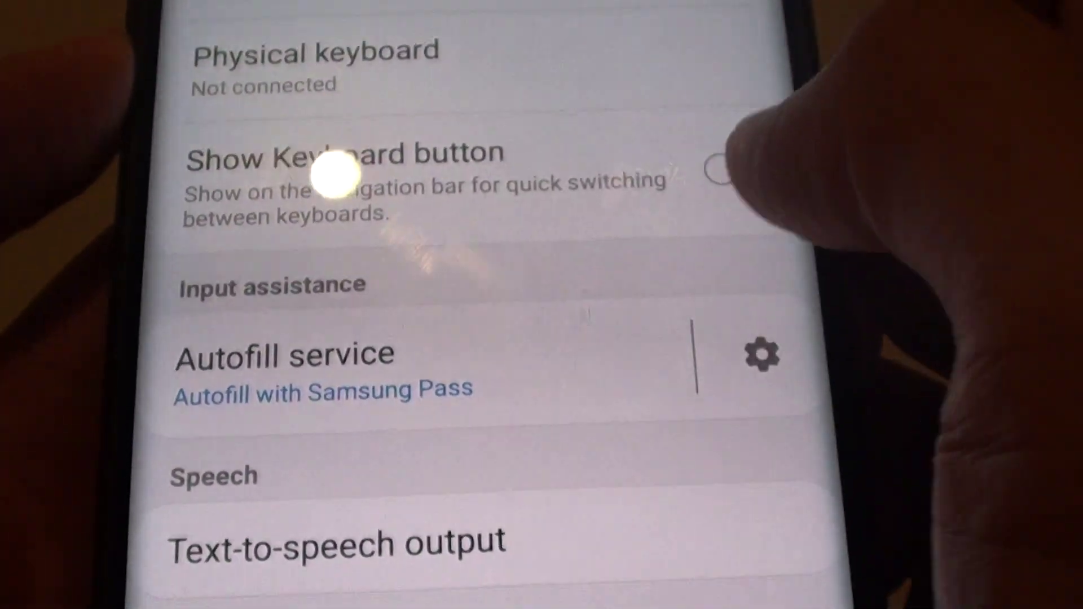
{"action": "left_click", "coordinate": [755, 206]}
{"action": "left_click", "coordinate": [730, 154]}
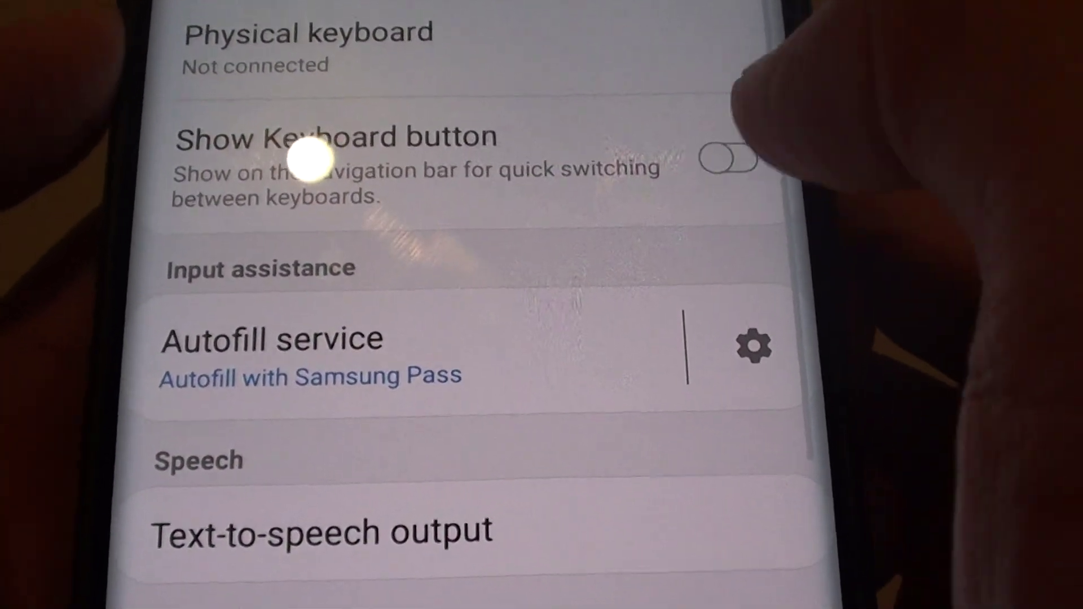
{"action": "left_click", "coordinate": [745, 182]}
{"action": "left_click", "coordinate": [714, 218]}
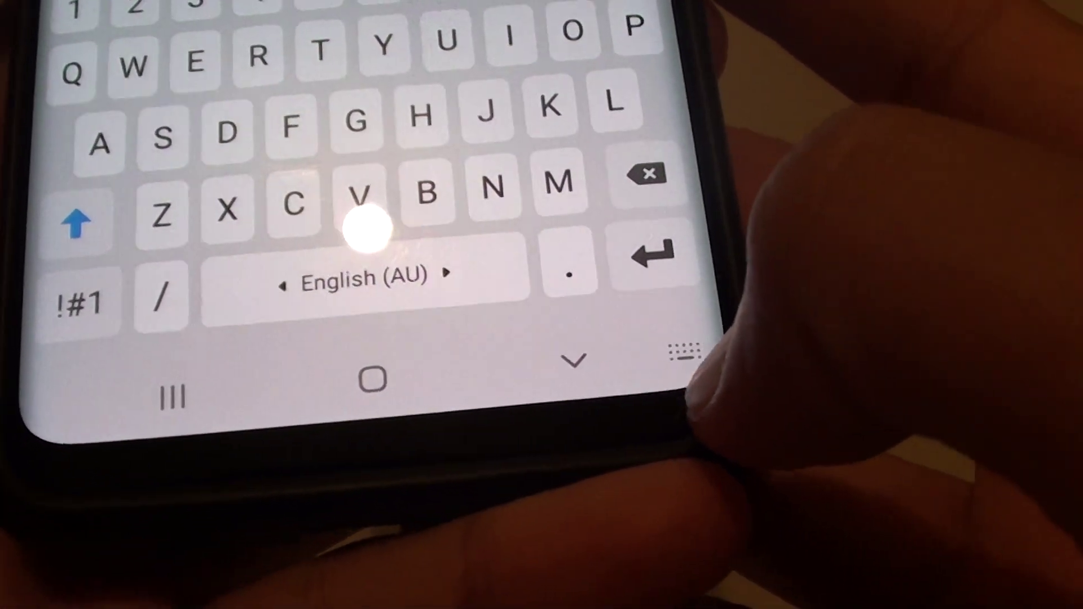
Switch typing from Samsung Keyboard to Gboard via the navigation bar icon, then go home
{"action": "left_click", "coordinate": [699, 365]}
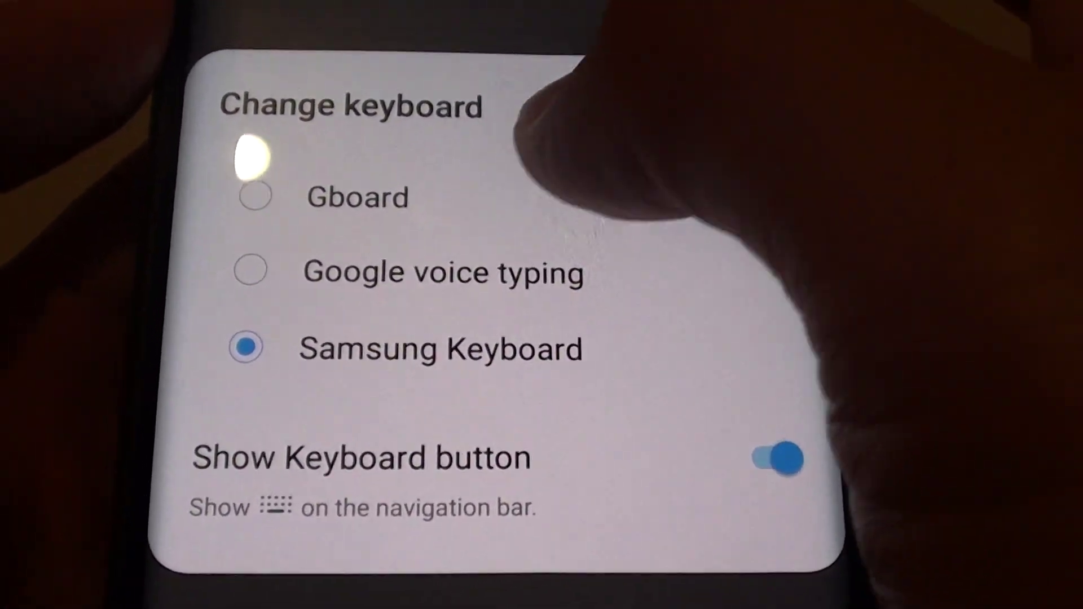
{"action": "left_click", "coordinate": [346, 175]}
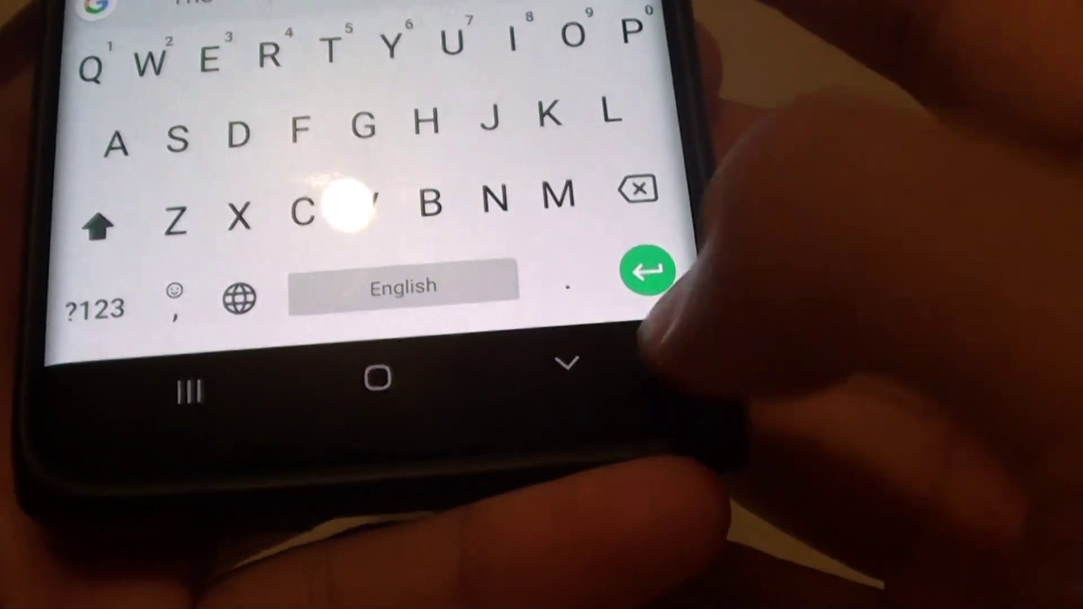
{"action": "left_click", "coordinate": [694, 412]}
{"action": "left_click", "coordinate": [209, 13]}
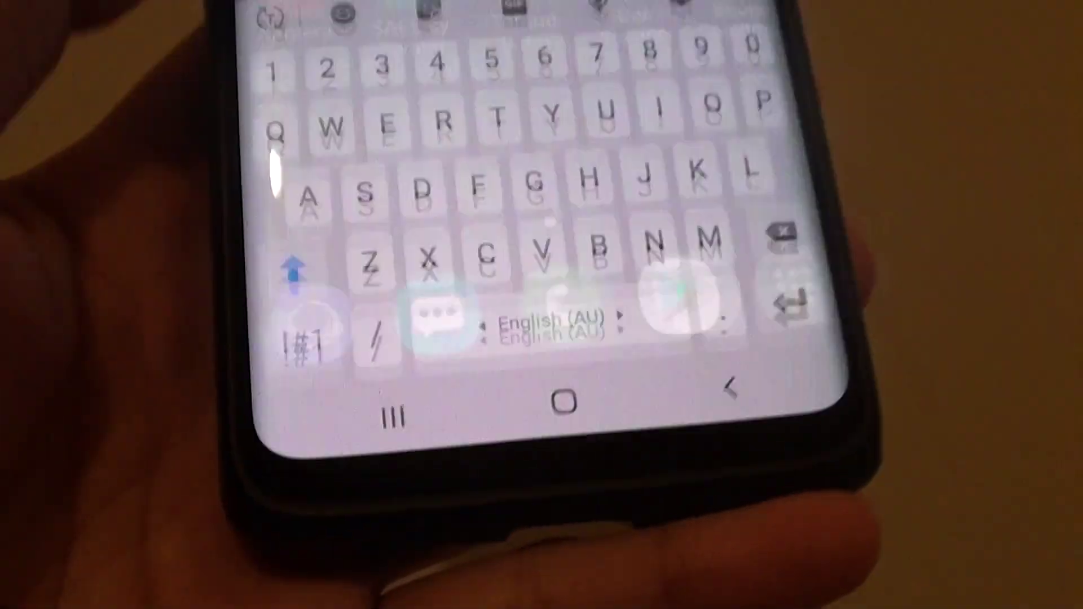
{"action": "left_click", "coordinate": [551, 378]}
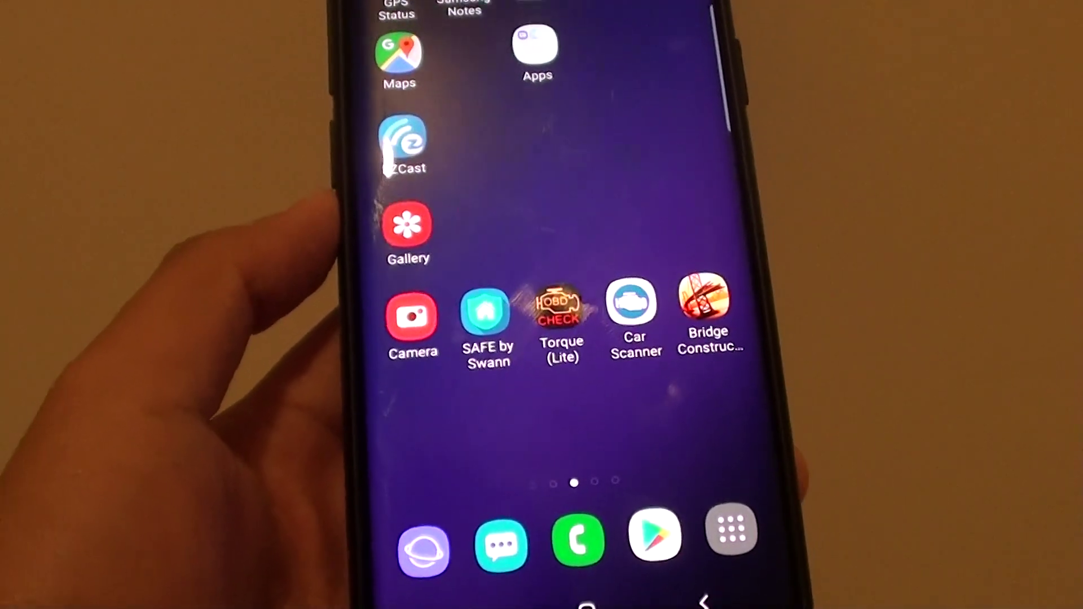